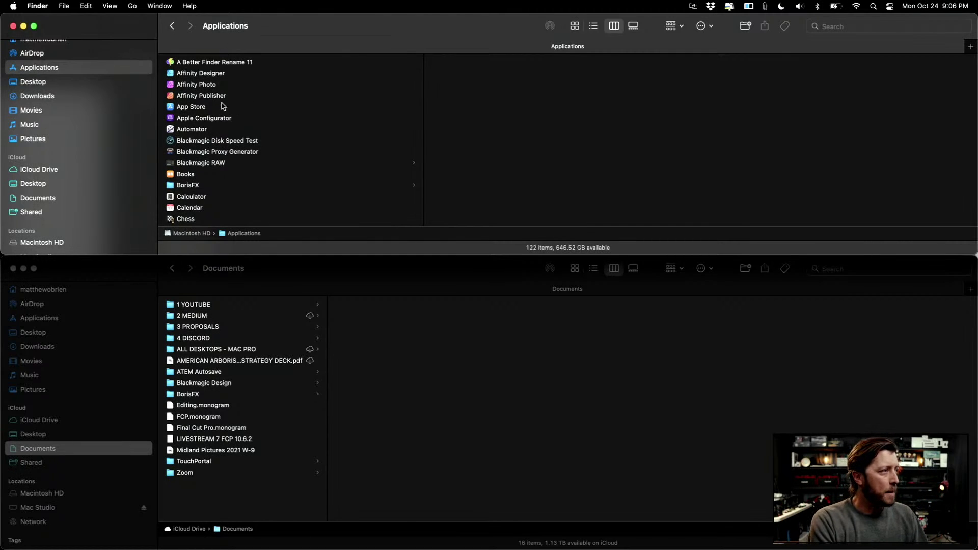
- Select Final Cut Pro in Applications to check its version
scroll(228, 135, "down", 1)
scroll(229, 139, "down", 5)
scroll(230, 143, "down", 2)
scroll(232, 146, "down", 2)
scroll(232, 147, "down", 1)
scroll(232, 146, "down", 2)
scroll(232, 146, "down", 3)
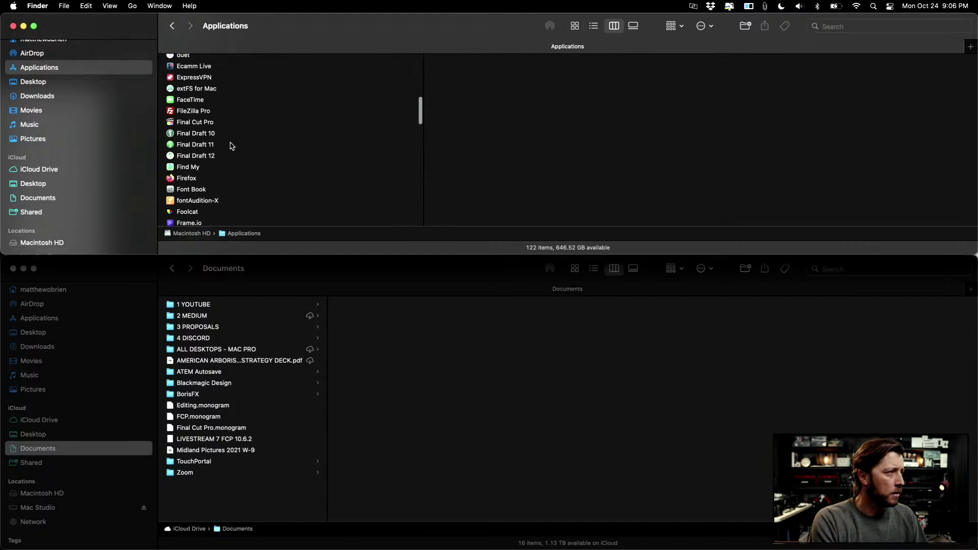
left_click(203, 125)
scroll(717, 127, "down", 5)
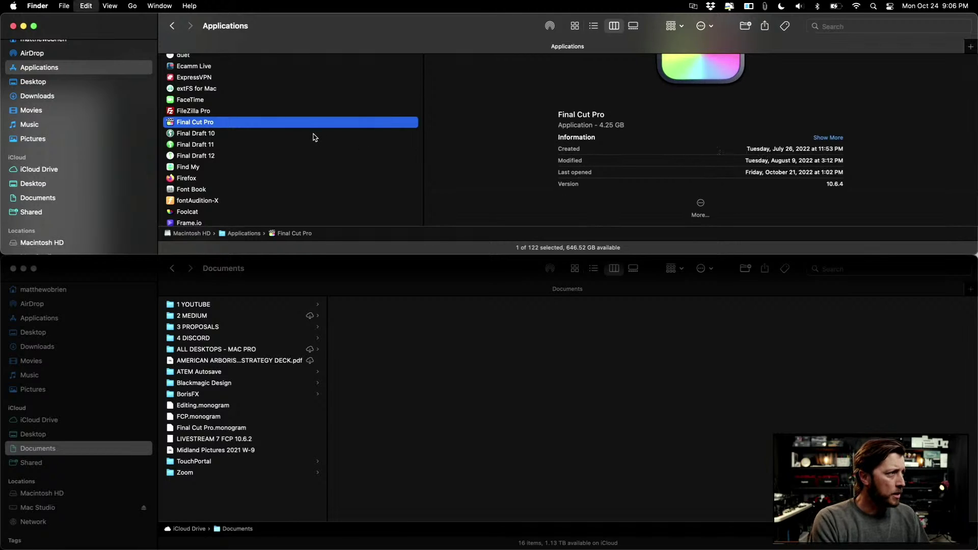
- Create a new folder named FCP 1064 in the Documents folder
left_click(270, 278)
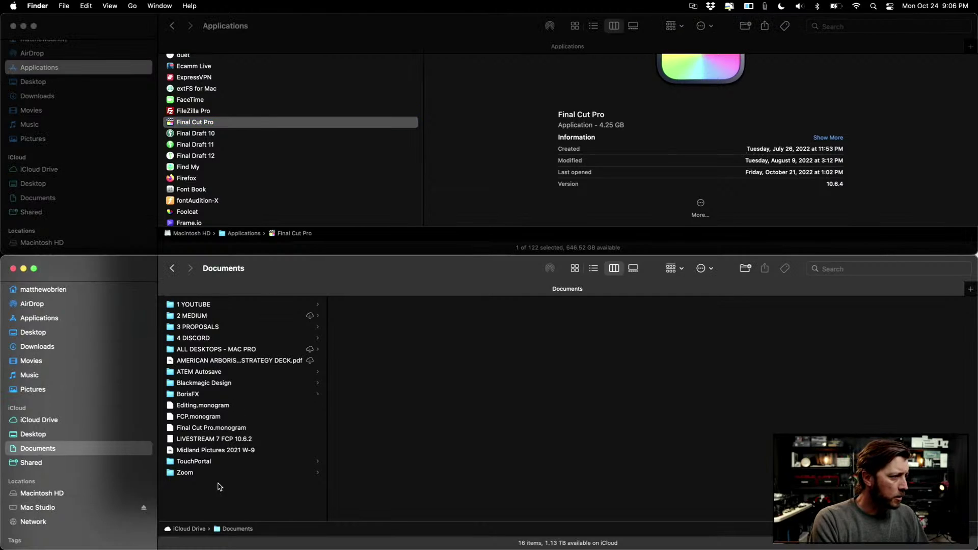
right_click(203, 496)
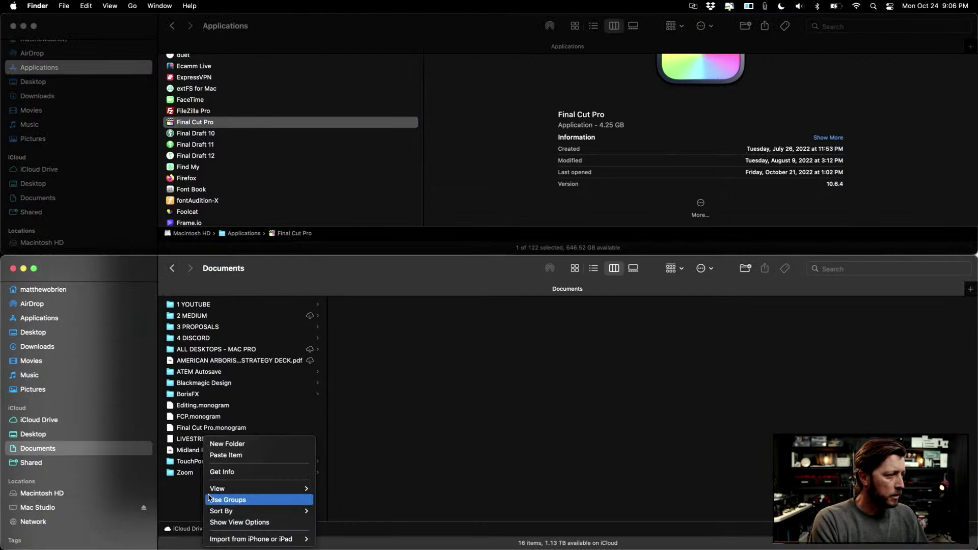
left_click(240, 446)
type("FCP 1064")
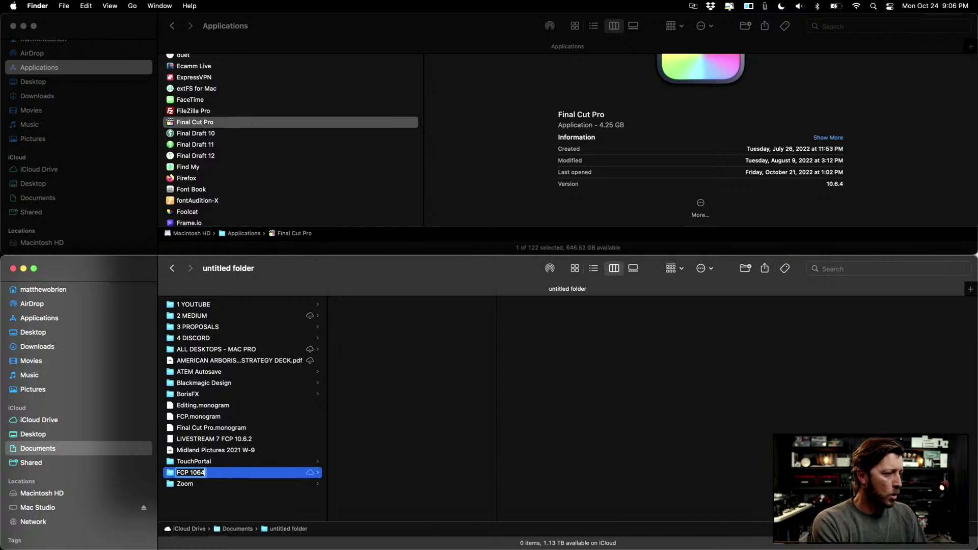
key("Return")
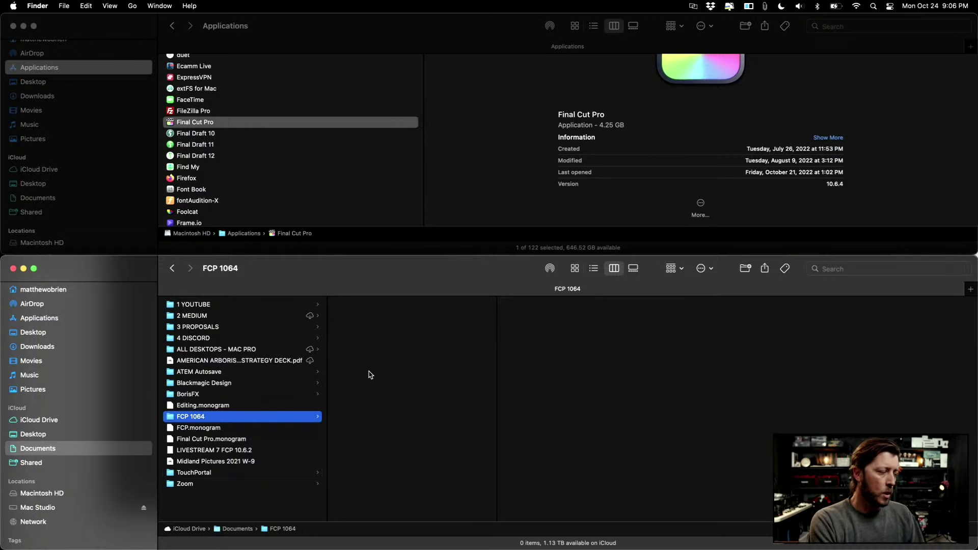
left_click(227, 45)
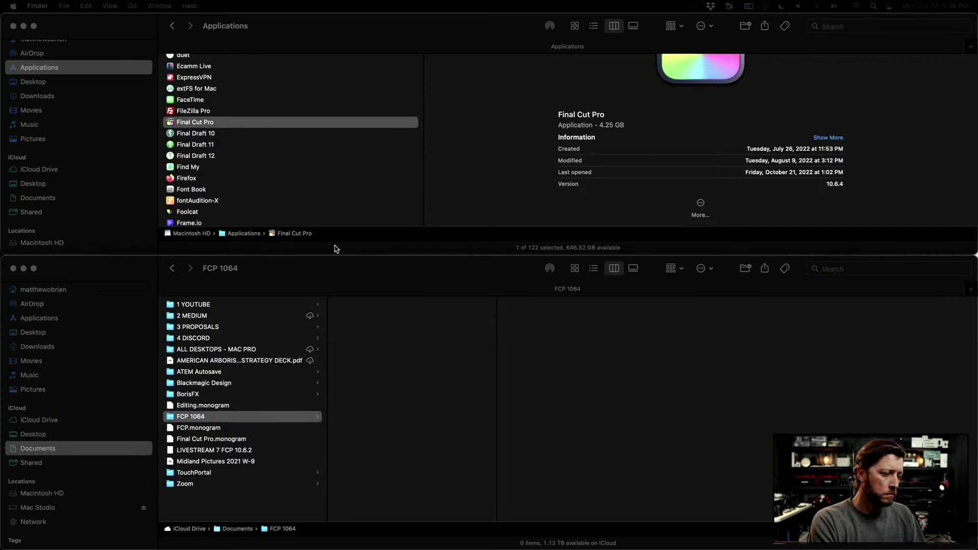
- Copy Final Cut Pro into FCP 1064 and check the copied app's info
mouse_move(195, 122)
left_mouse_down()
mouse_move(549, 323)
mouse_move(548, 300)
left_mouse_up()
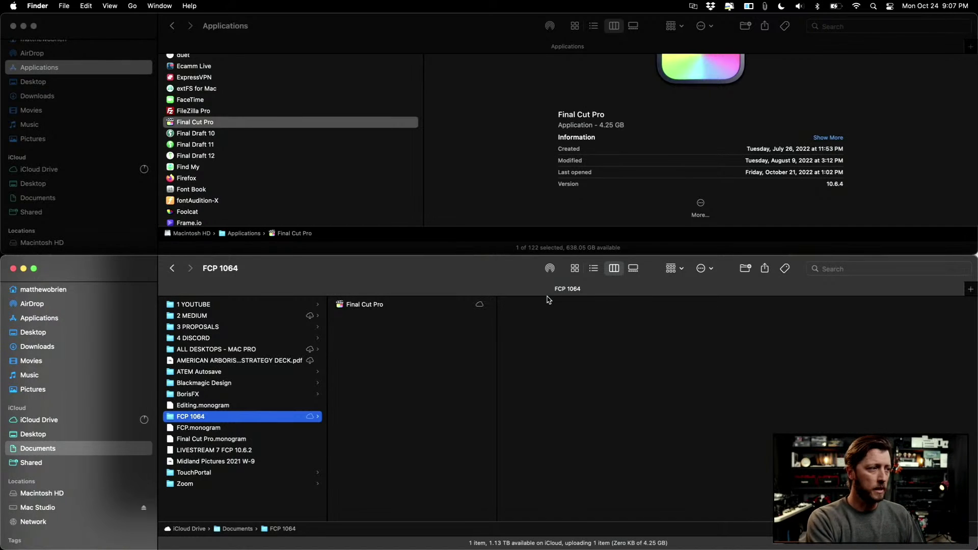
left_click(396, 305)
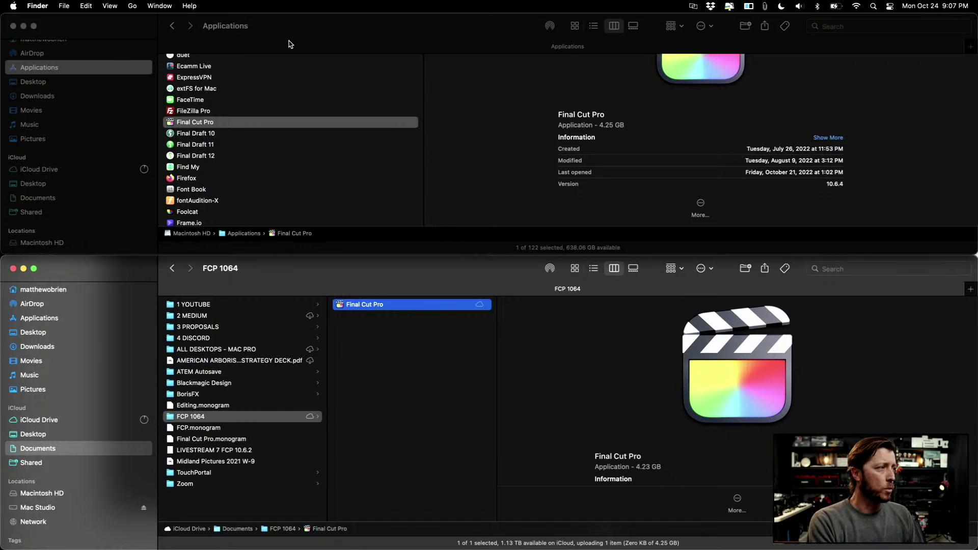
left_click(238, 120)
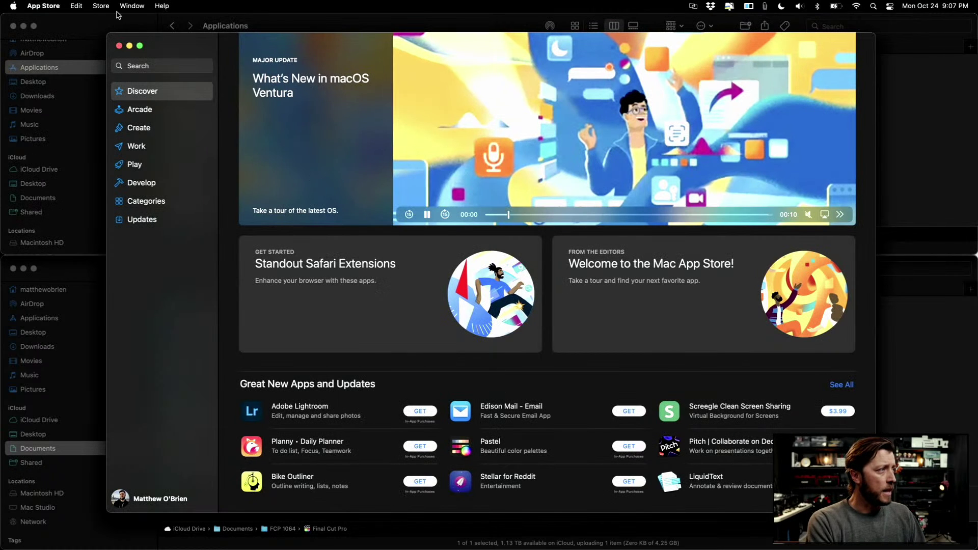
- Find Final Cut Pro in the App Store and start its 10.6.5 update
left_click(153, 221)
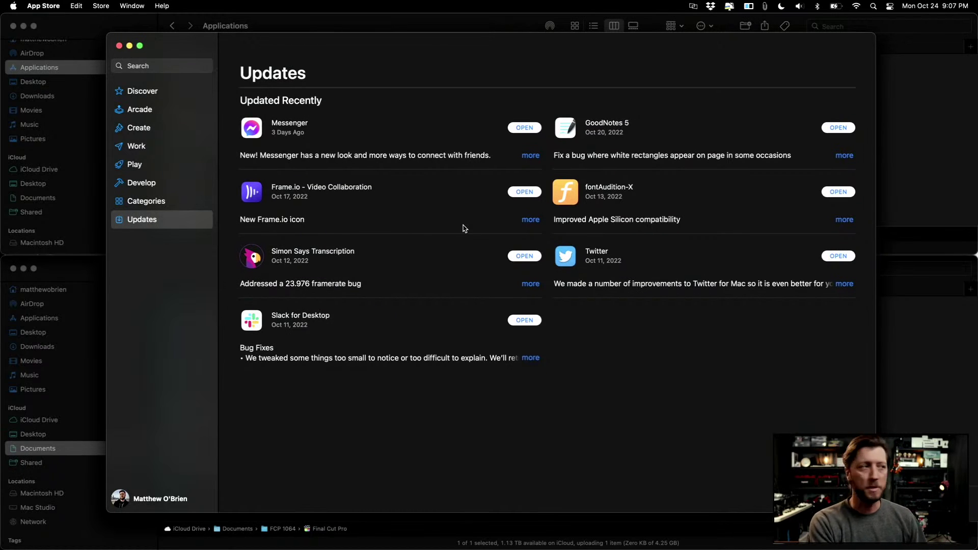
left_click(177, 62)
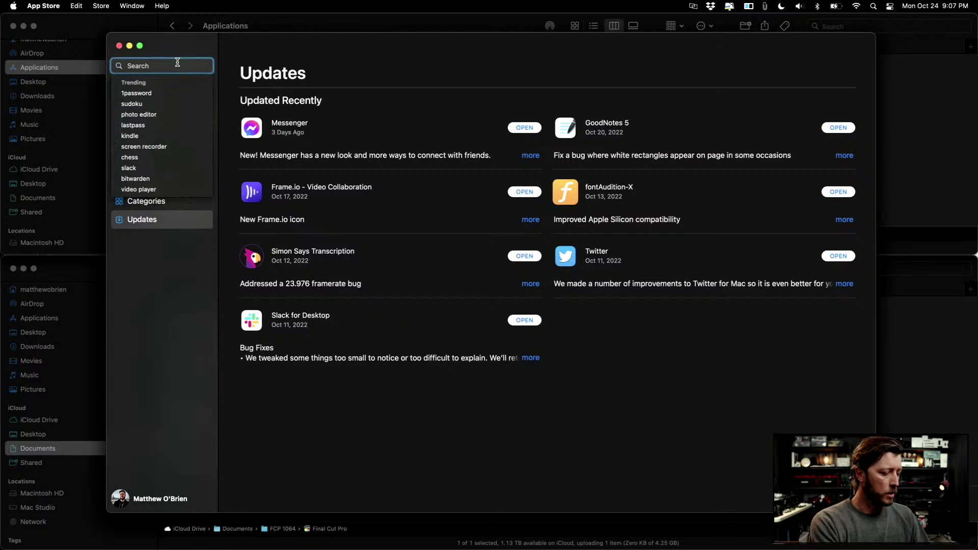
type("final cut pro")
key("Return")
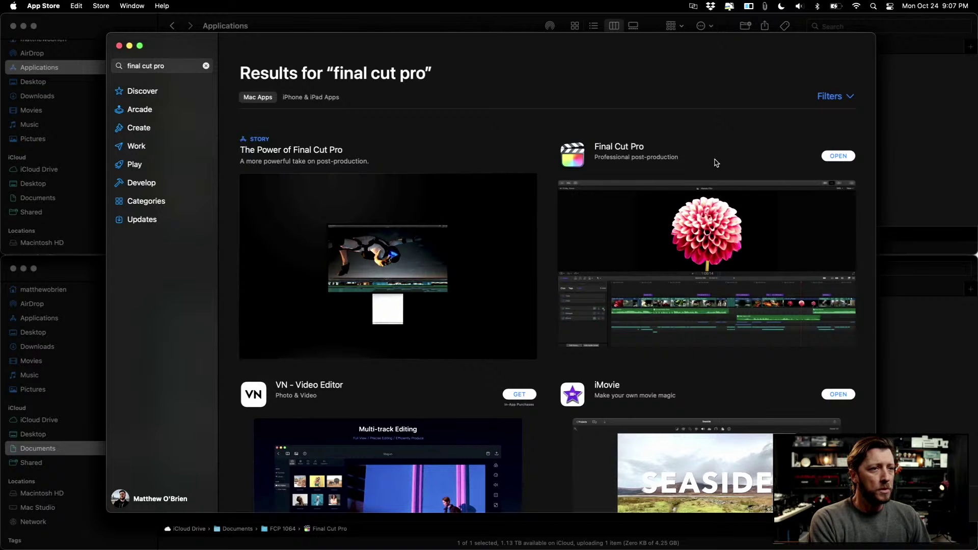
left_click(671, 149)
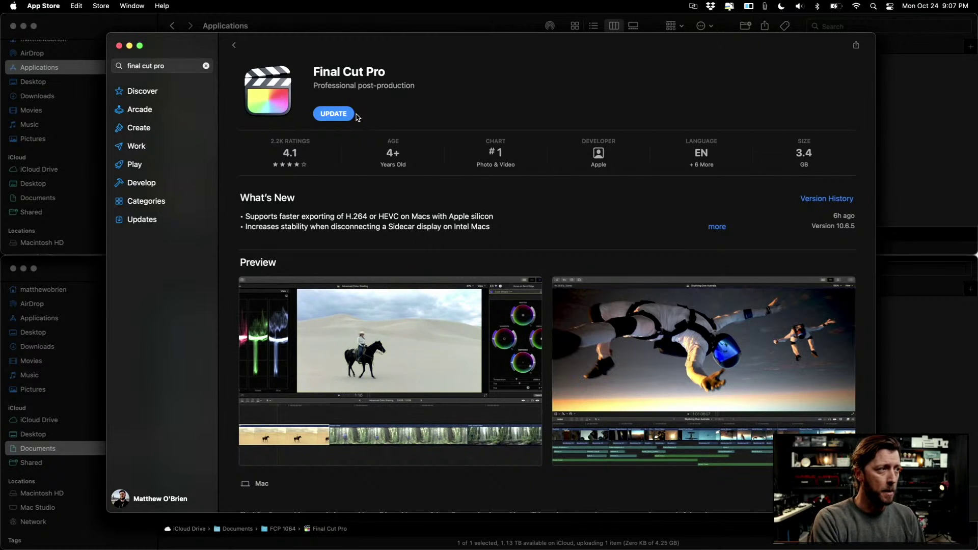
left_click(331, 115)
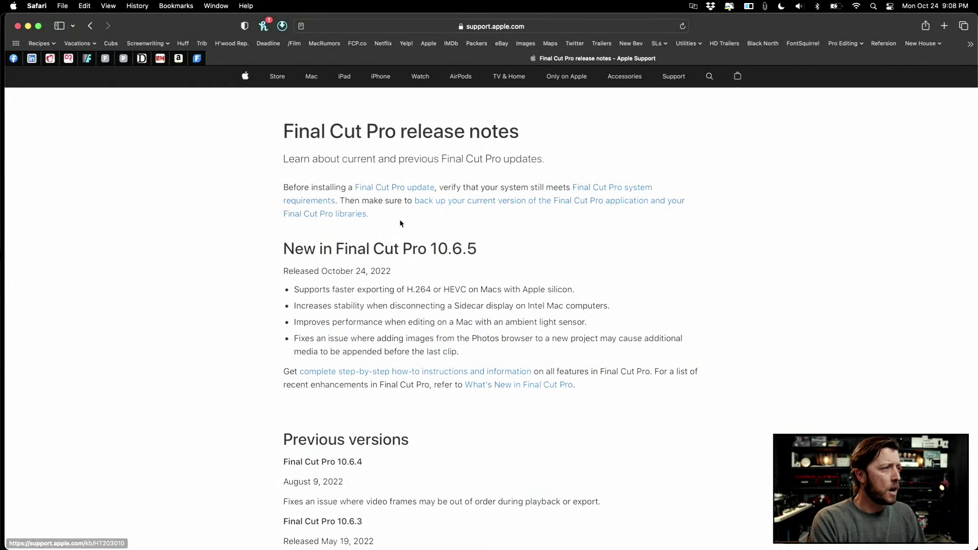
scroll(400, 222, "down", 2)
scroll(405, 204, "down", 2)
scroll(410, 183, "down", 1)
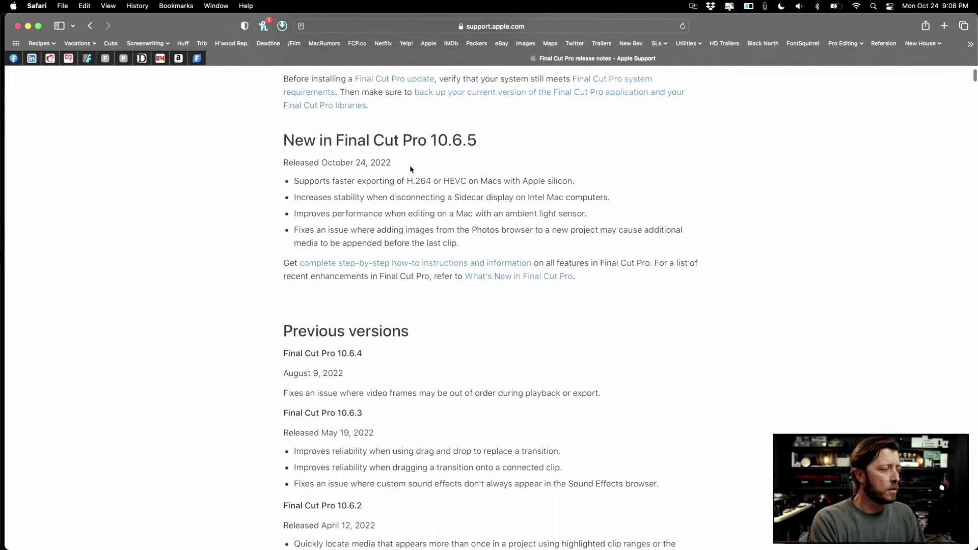
scroll(413, 158, "up", 3)
scroll(413, 159, "up", 3)
scroll(415, 153, "up", 3)
scroll(417, 149, "up", 3)
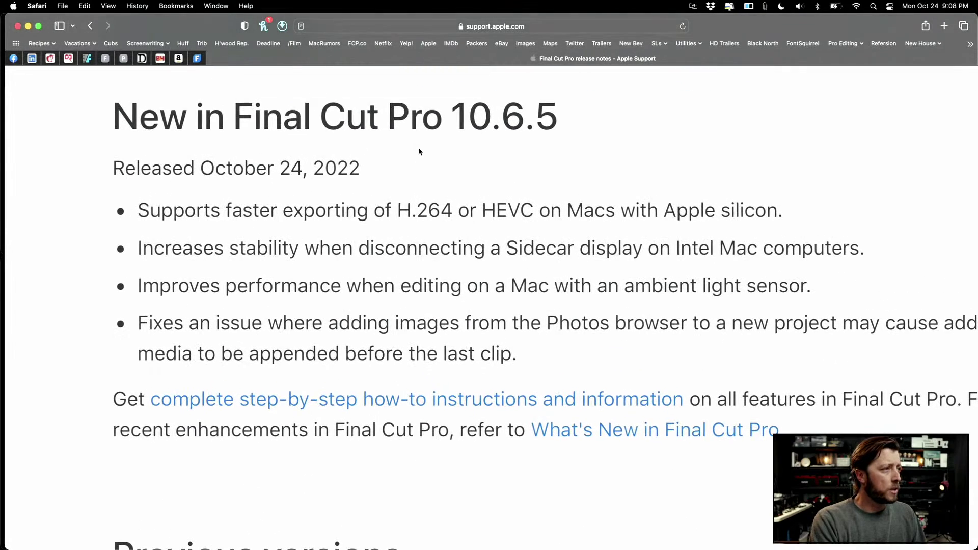
scroll(419, 151, "down", 2)
scroll(419, 151, "down", 5)
scroll(418, 151, "down", 2)
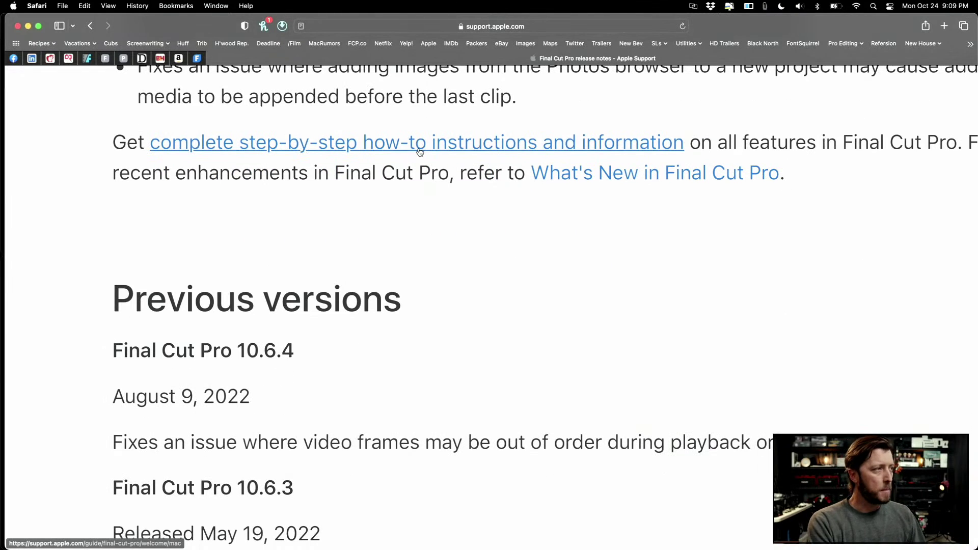
scroll(419, 151, "up", 4)
scroll(419, 151, "up", 3)
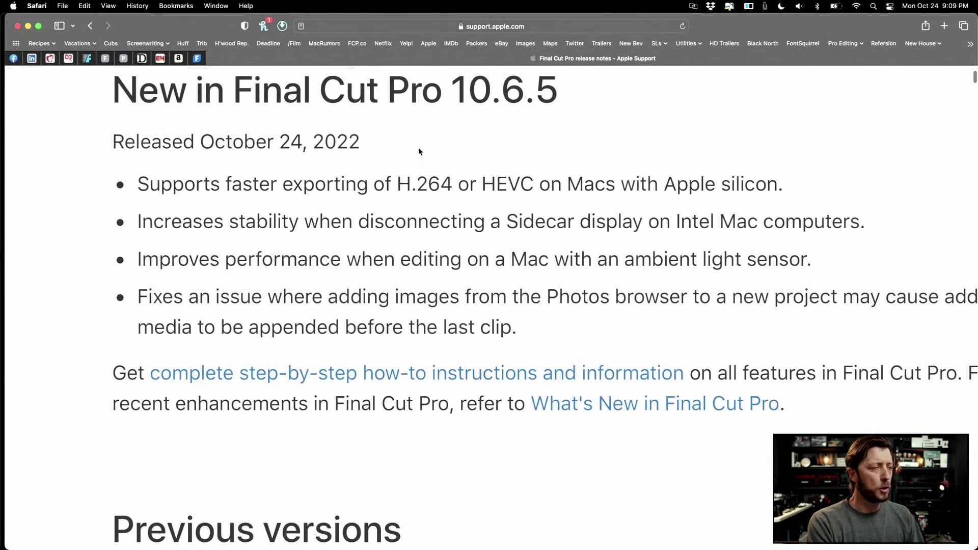
scroll(419, 151, "up", 1)
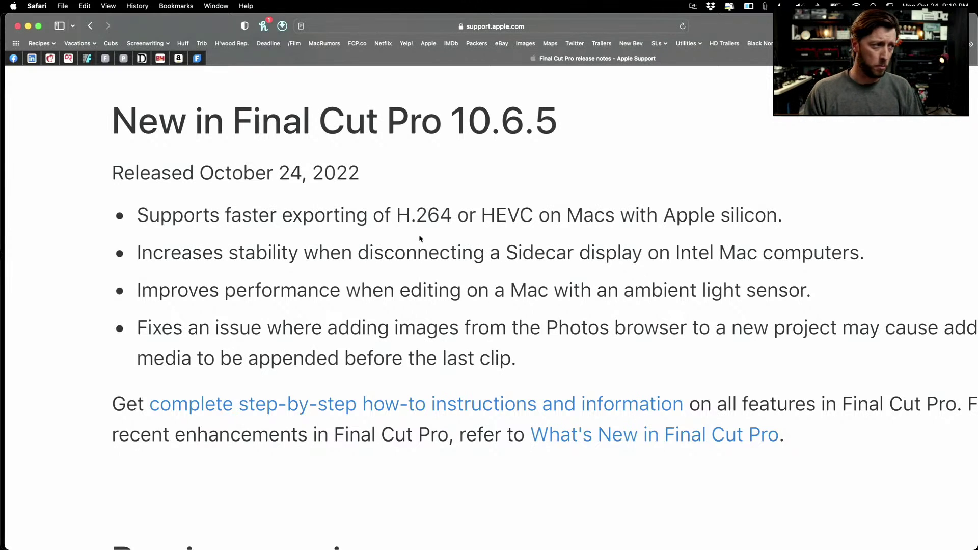
- Reset the Safari release-notes page to normal zoom and bring the App Store forward
scroll(419, 238, "right", 2)
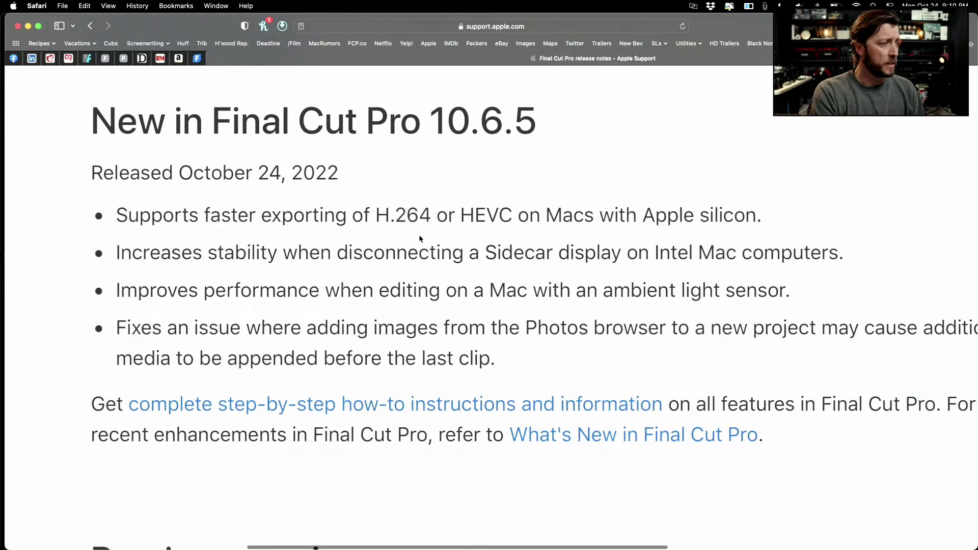
scroll(419, 238, "right", 1)
scroll(419, 238, "right", 2)
scroll(420, 238, "right", 2)
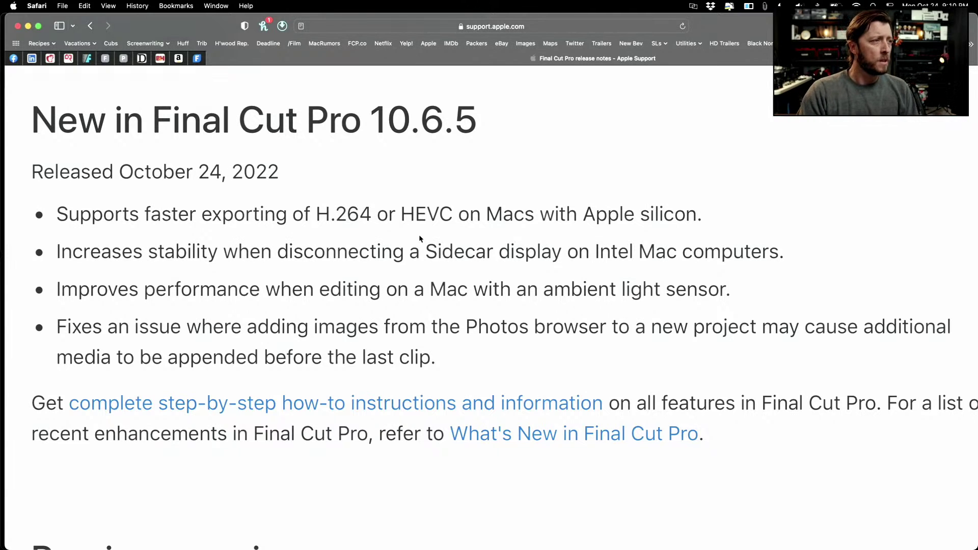
key("super+0")
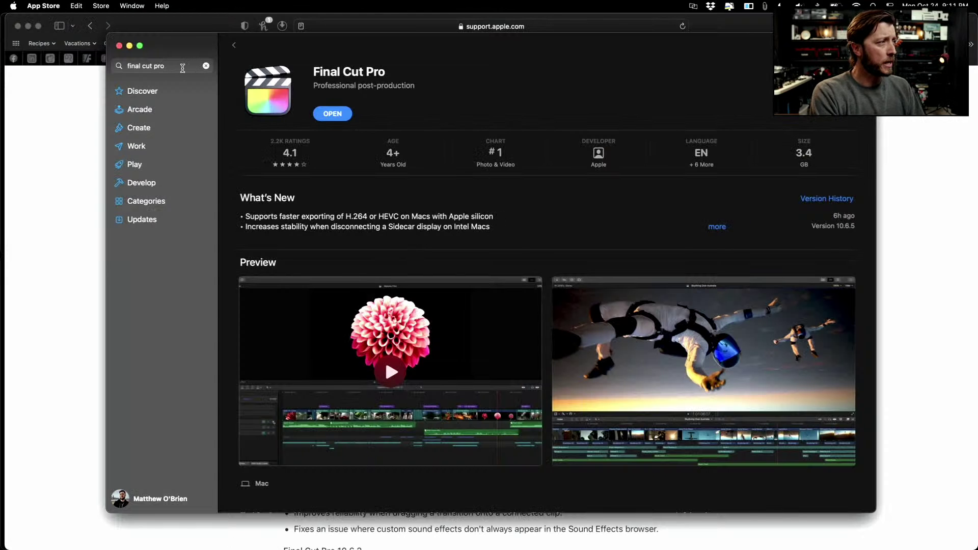
left_click(182, 67)
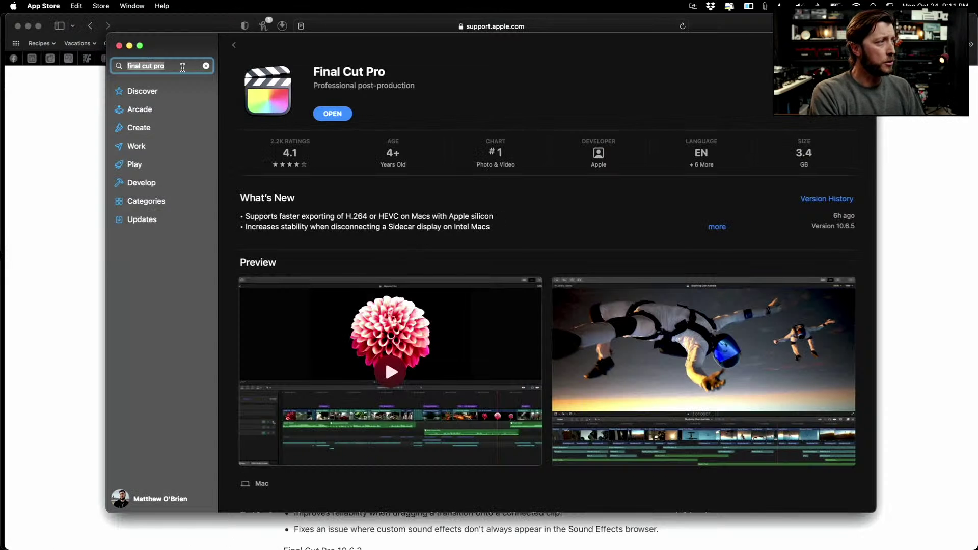
- Search for Compressor and expand its full 4.6.3 What's New notes
type("compressor")
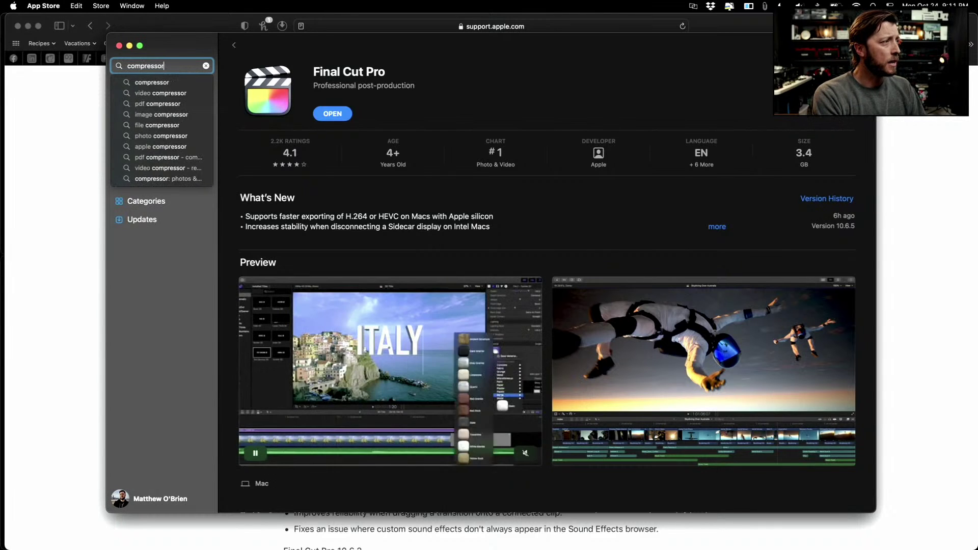
key("Return")
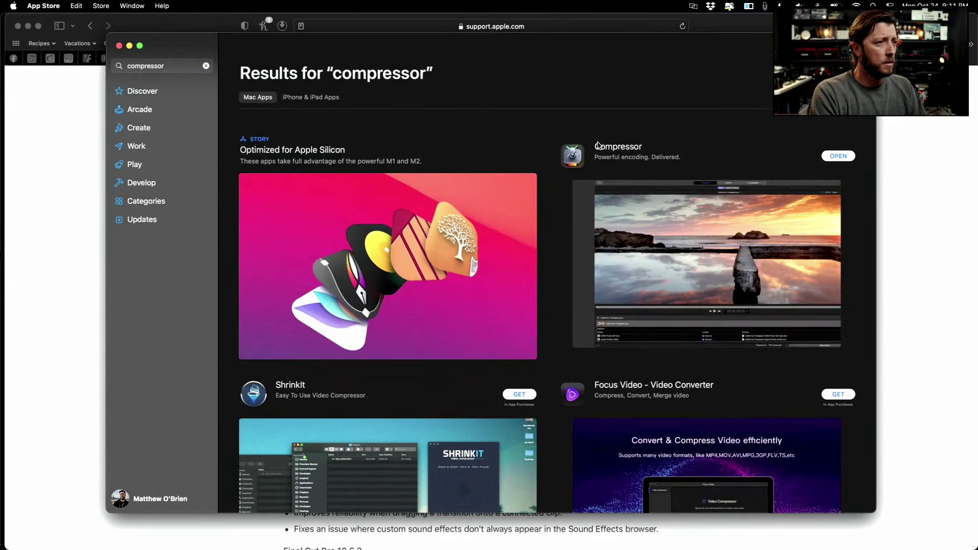
left_click(597, 146)
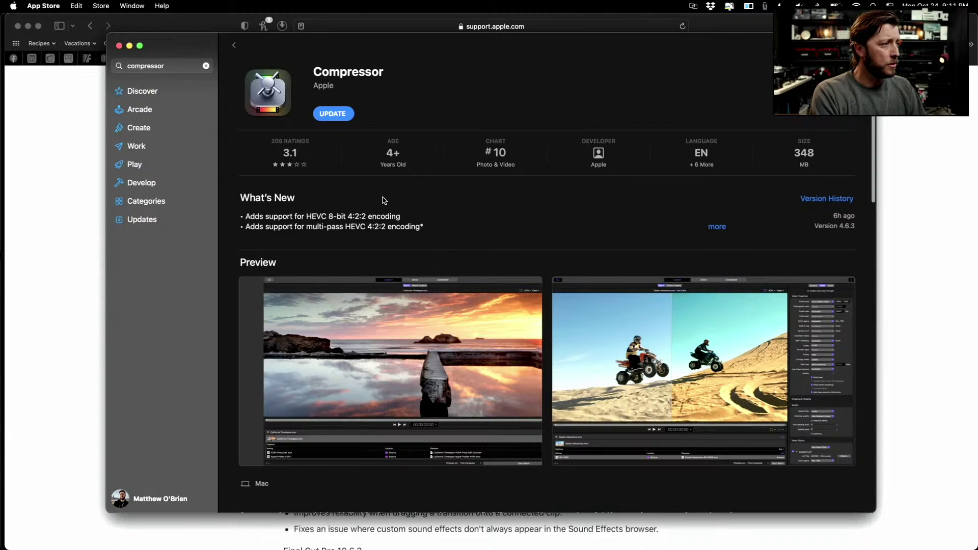
left_click(718, 226)
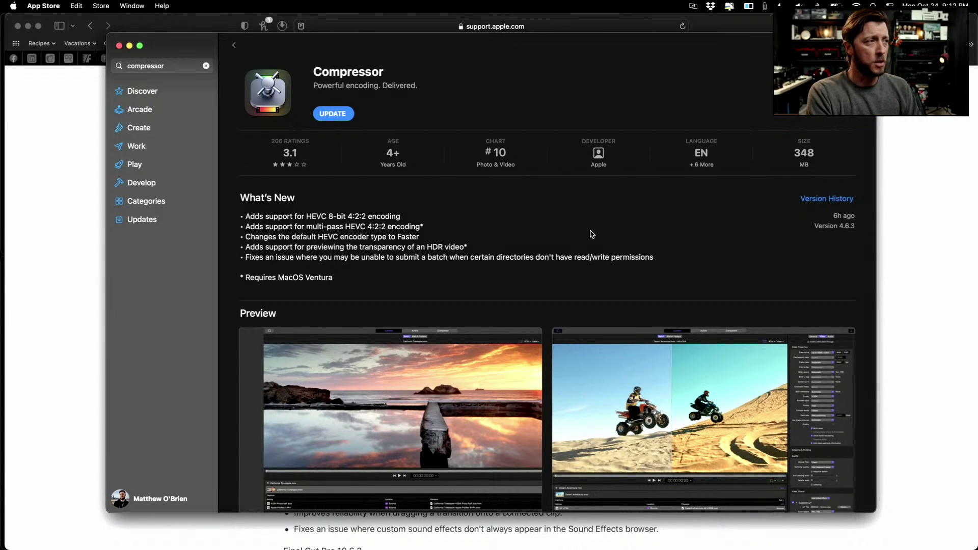
- Check Motion's 5.6.3 App Store page, then return to the Final Cut Pro release notes
left_click(182, 66)
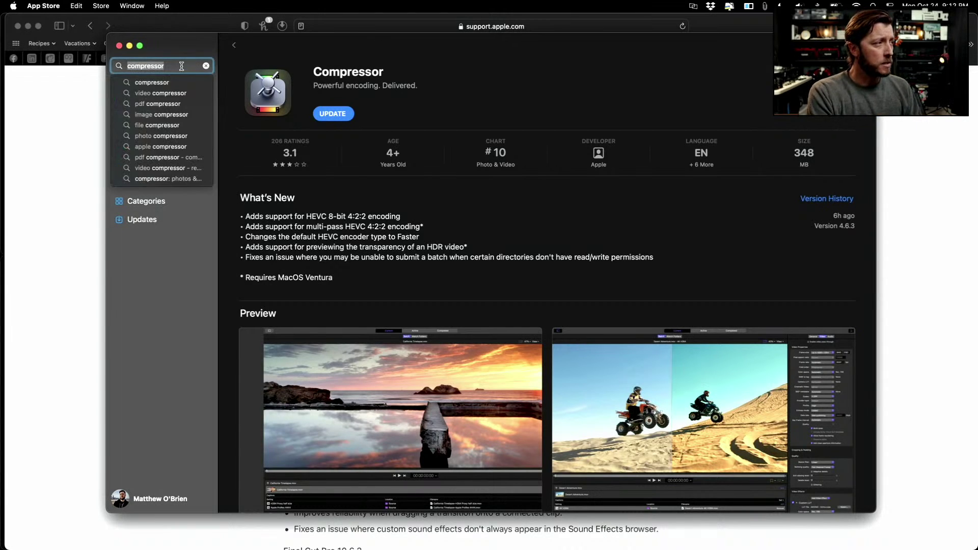
type("motion")
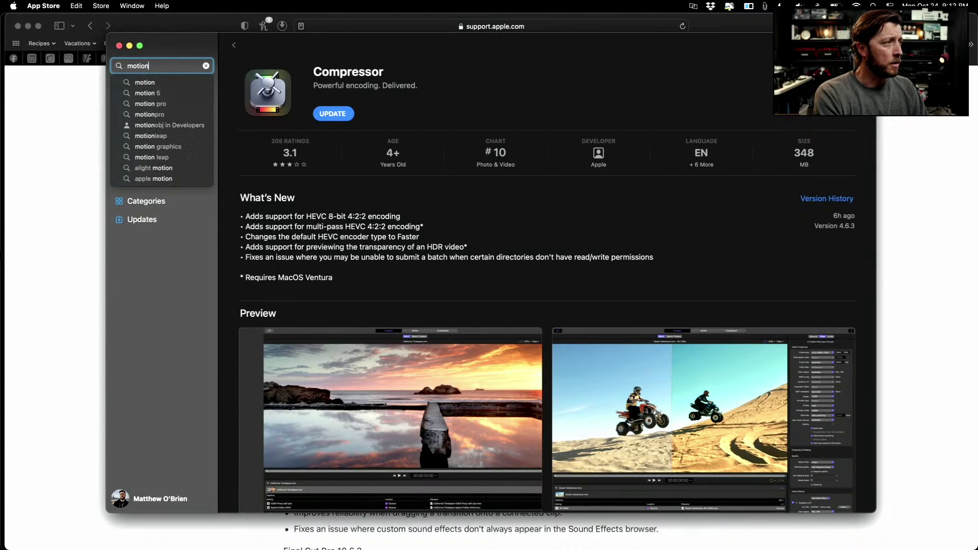
key("Return")
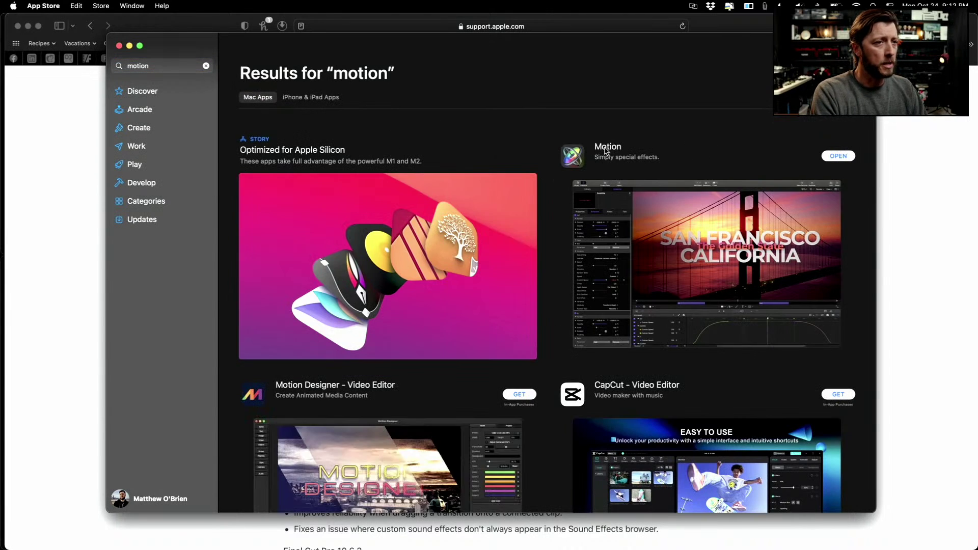
left_click(606, 152)
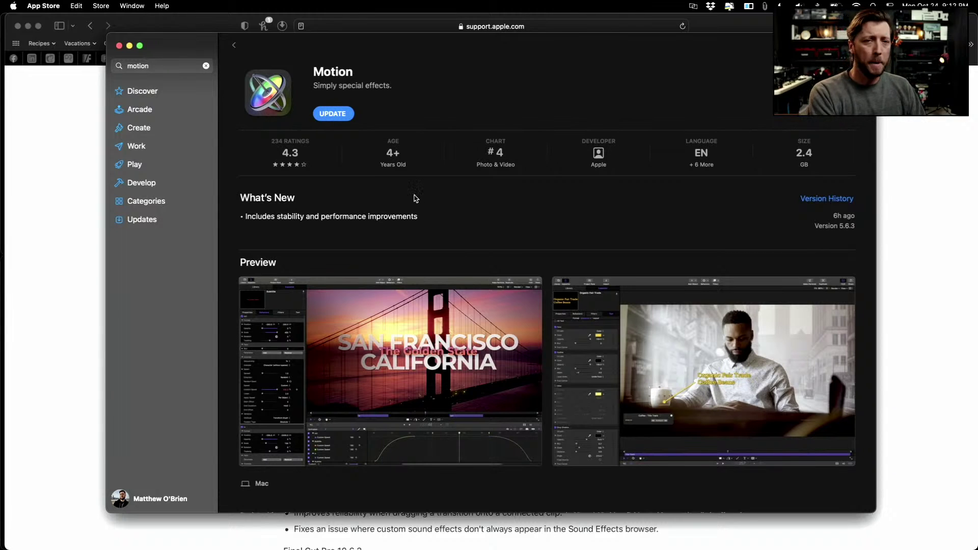
key("super+Tab")
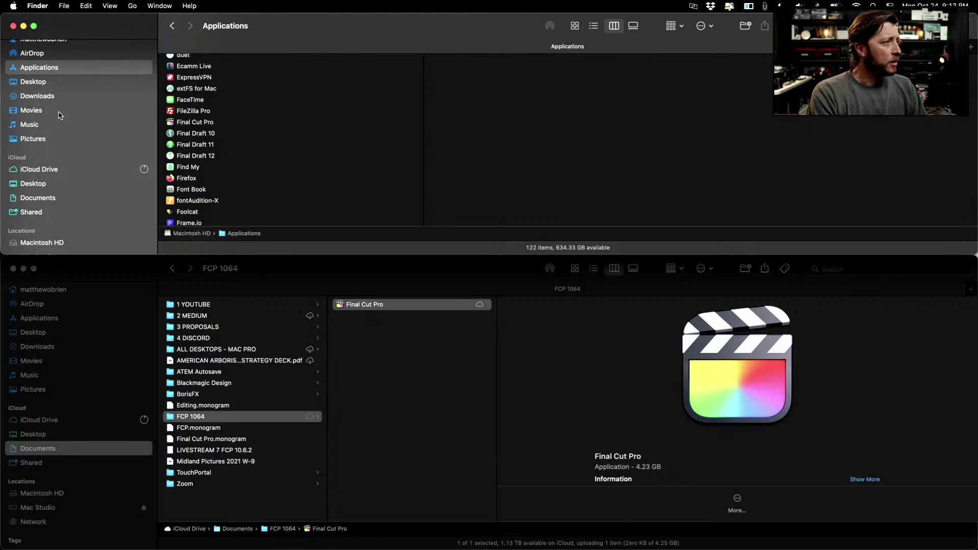
- Go to Movies > 1 YOUTUBE > 189 2022-9 Adventure to Wichita > 2 PROJECT FILES > FCPX
left_click(60, 115)
left_click(204, 62)
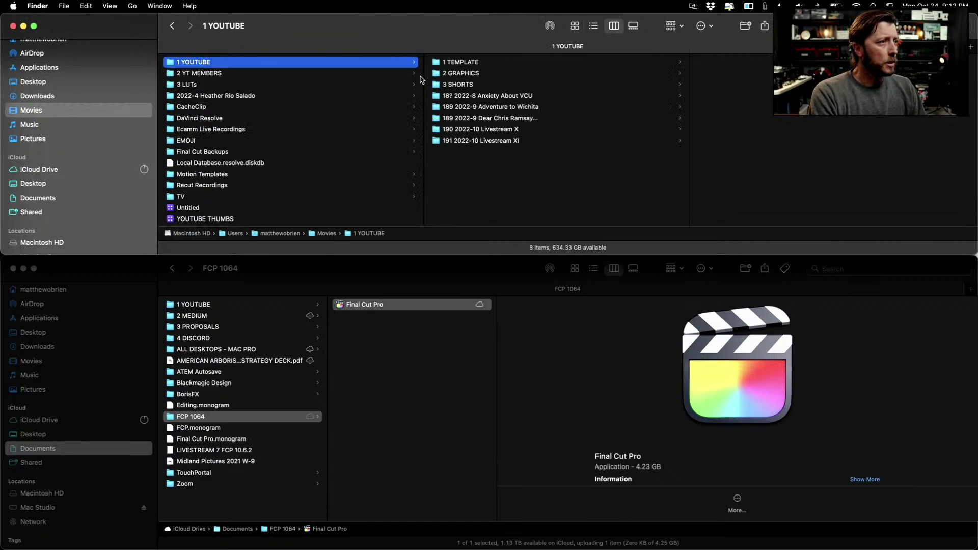
left_click(492, 108)
left_click(710, 73)
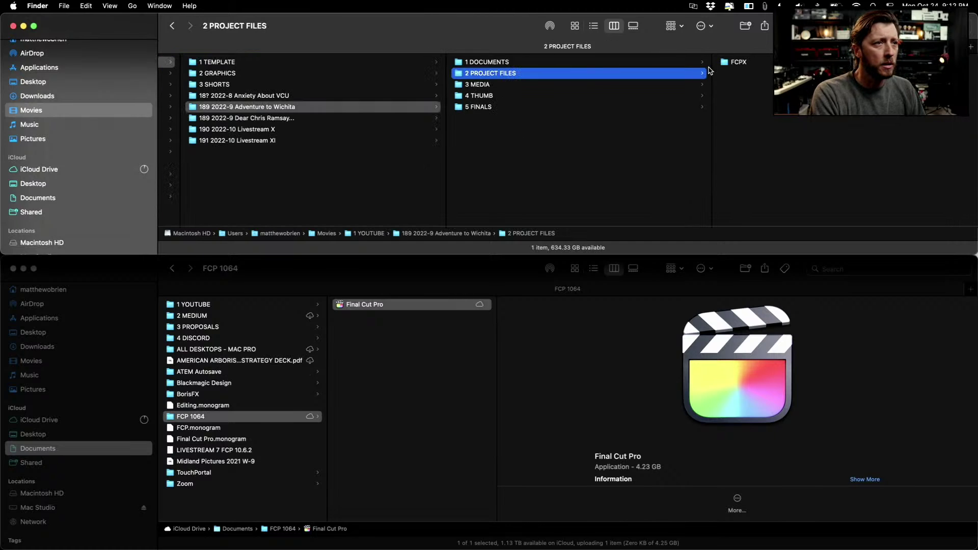
left_click(742, 63)
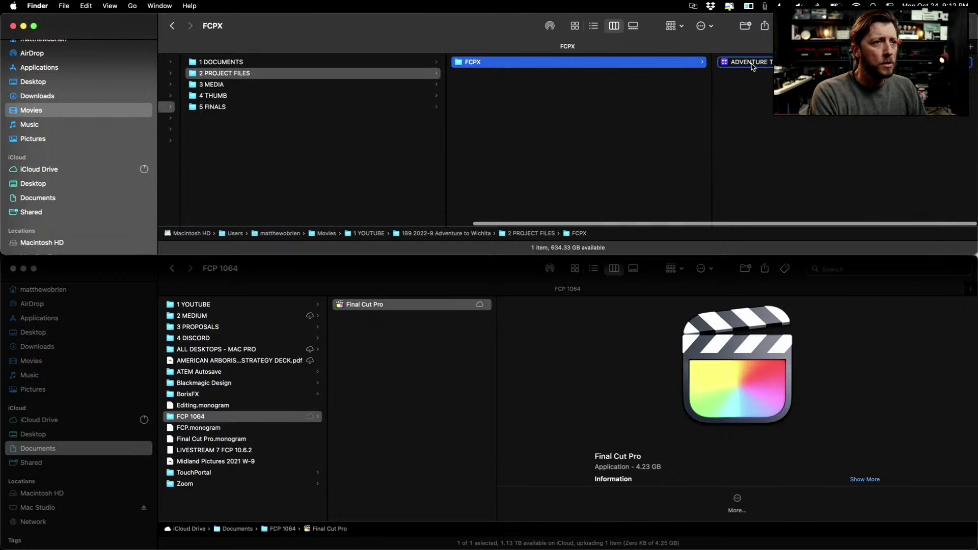
- Duplicate the ADVENTURE TO WICHITA library and rename the copy ADVENTURE TO WICHITA 1064
right_click(752, 65)
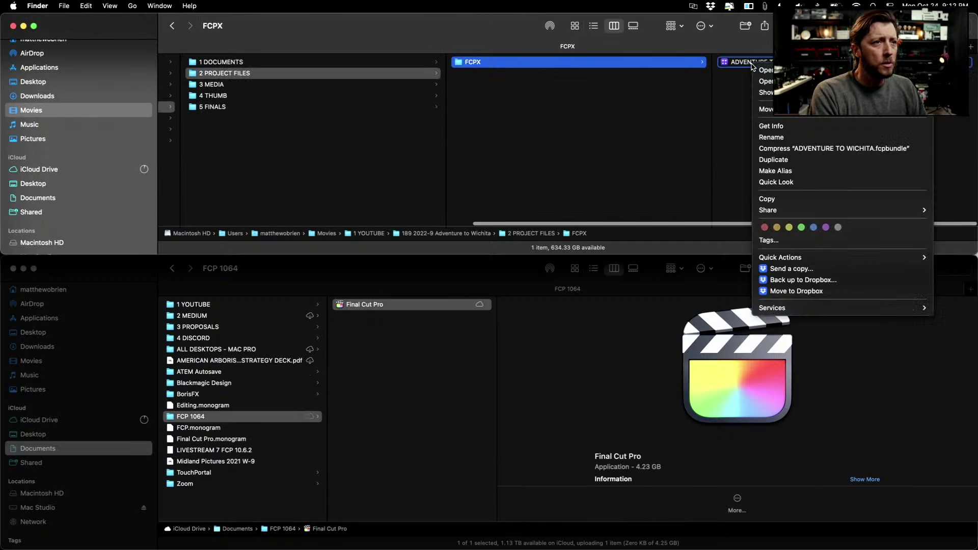
left_click(771, 160)
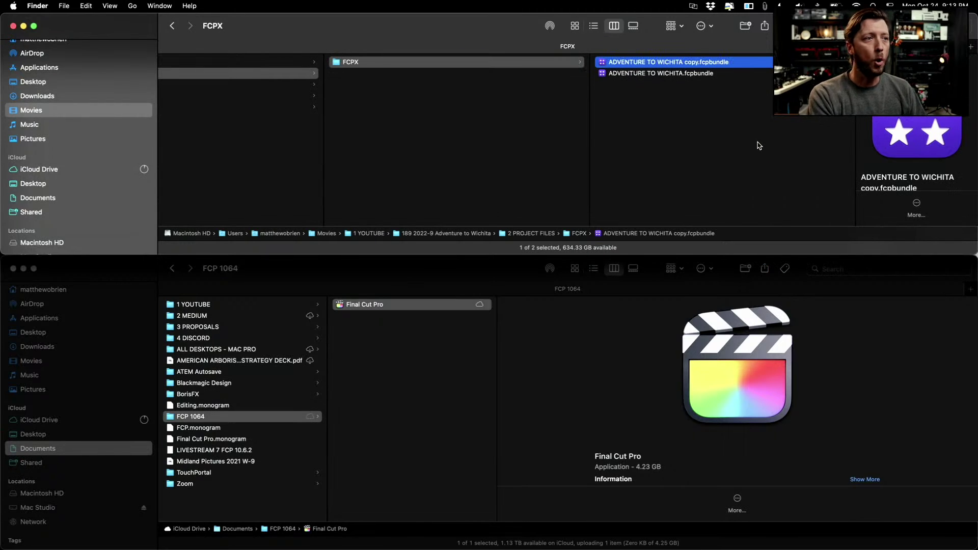
left_click(688, 65)
left_click(698, 62)
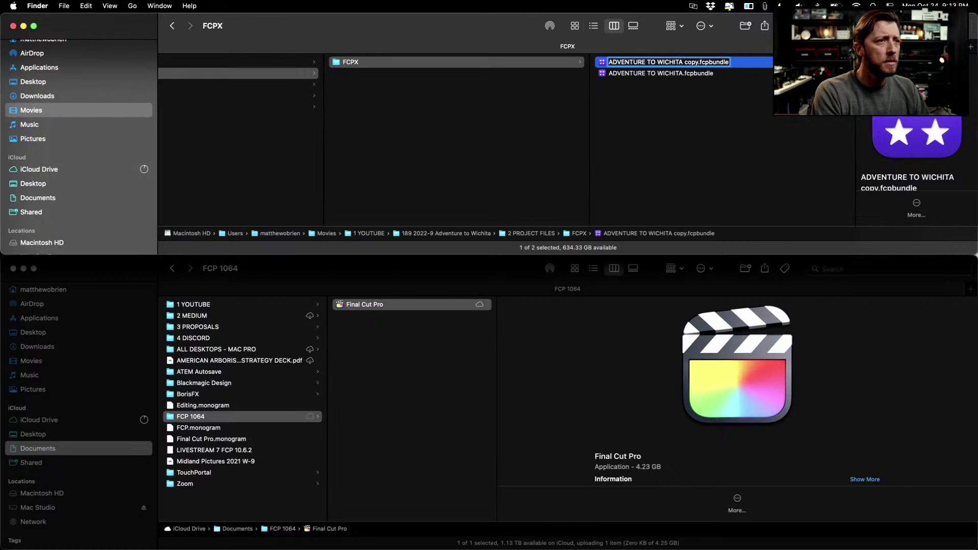
key("BackSpace")
key("BackSpace")
key("BackSpace")
type("1064")
key("Return")
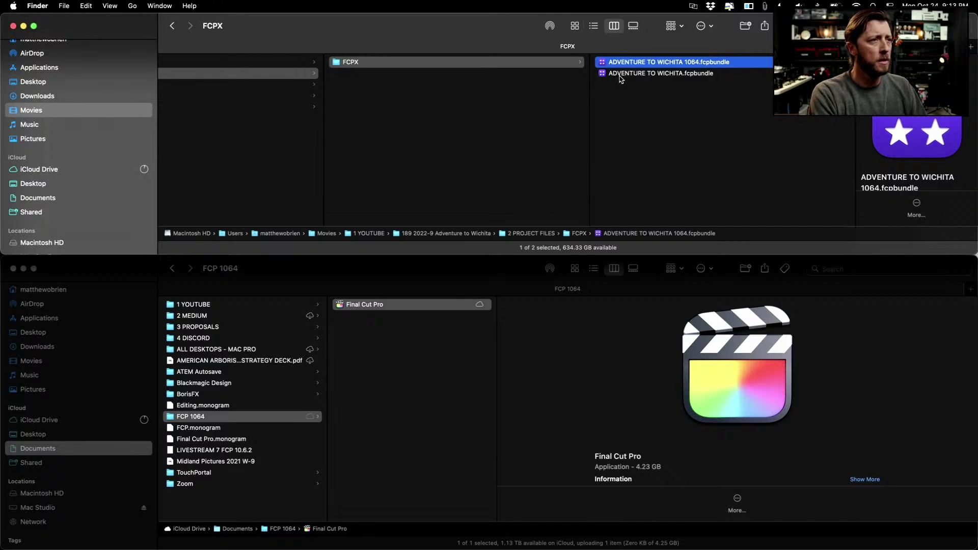
left_click(619, 75)
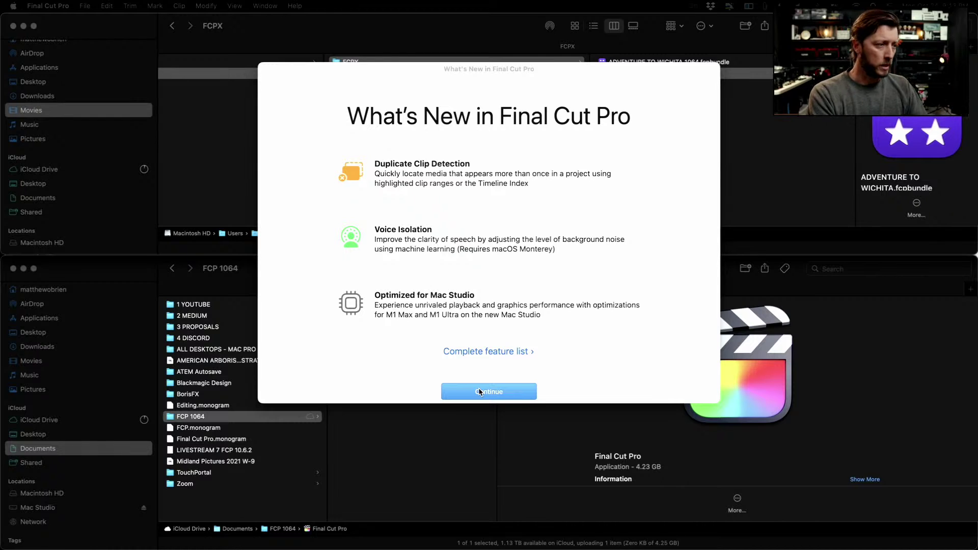
- Dismiss Final Cut Pro's What's New welcome and move its window up under the menu bar
left_click(479, 391)
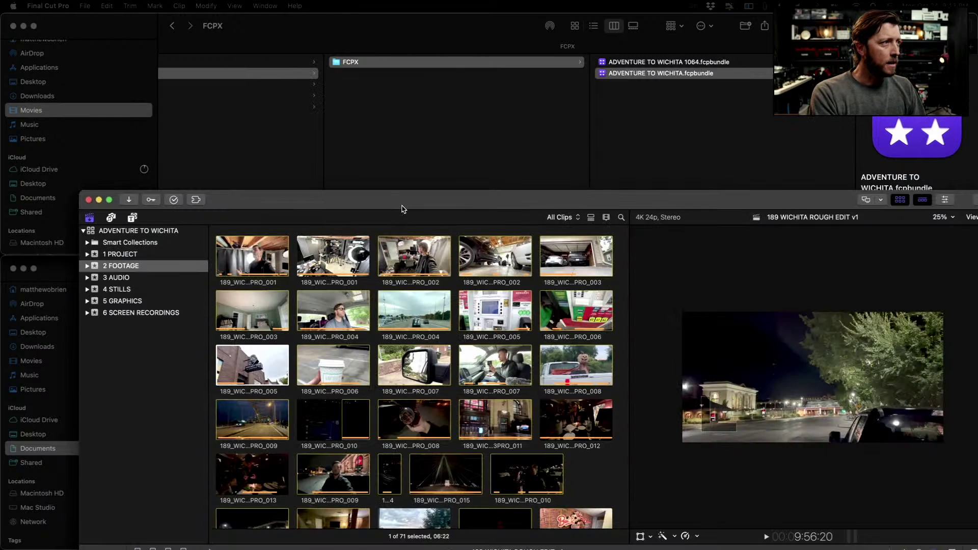
left_click_drag(400, 210, 315, 5)
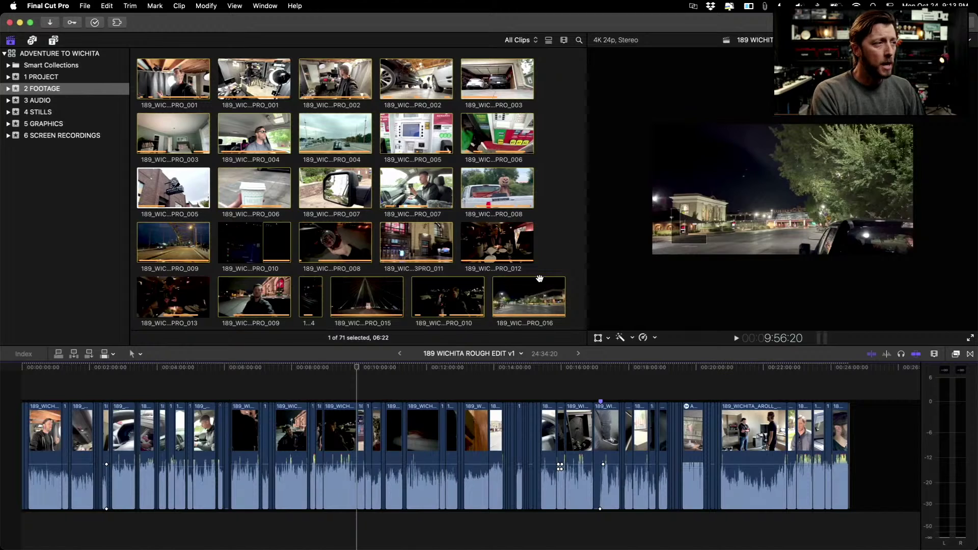
key("ctrl+Up")
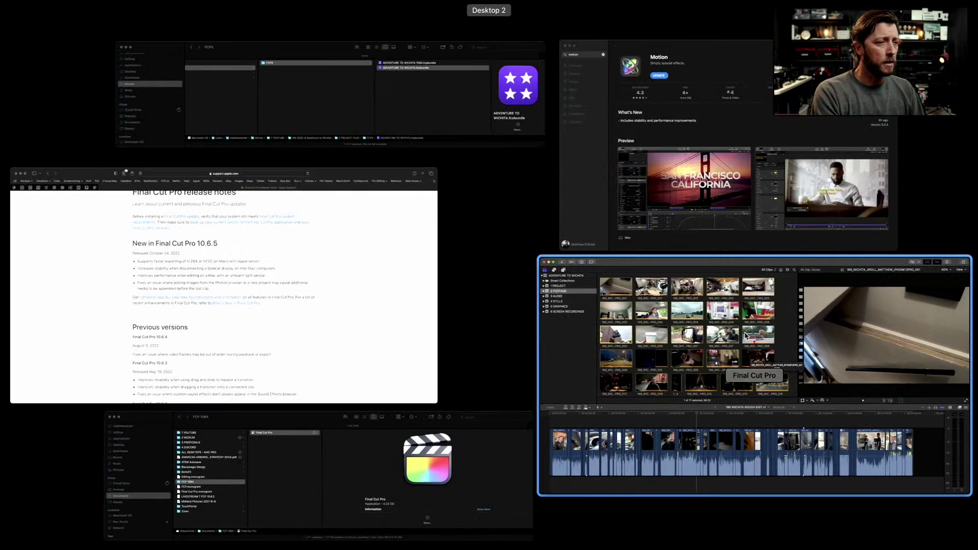
left_click(698, 330)
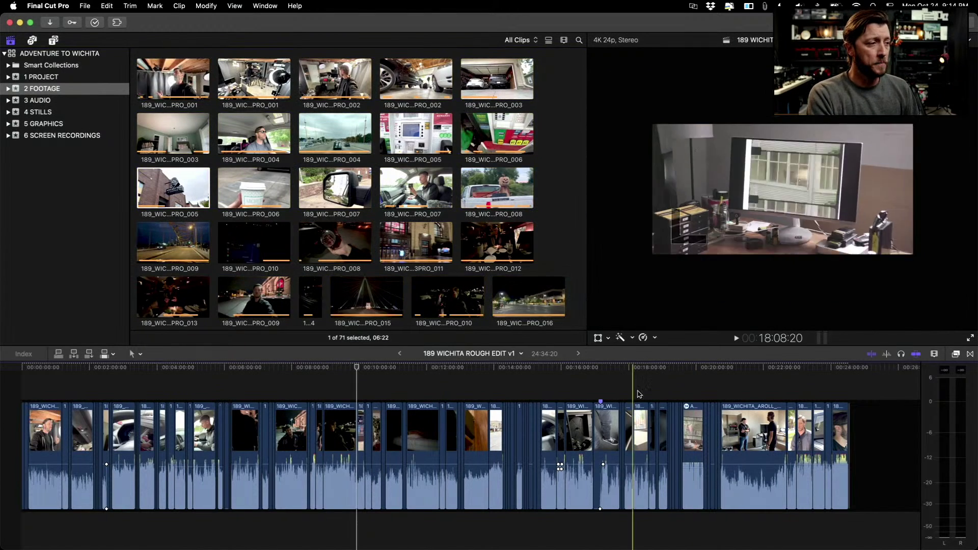
left_click(347, 369)
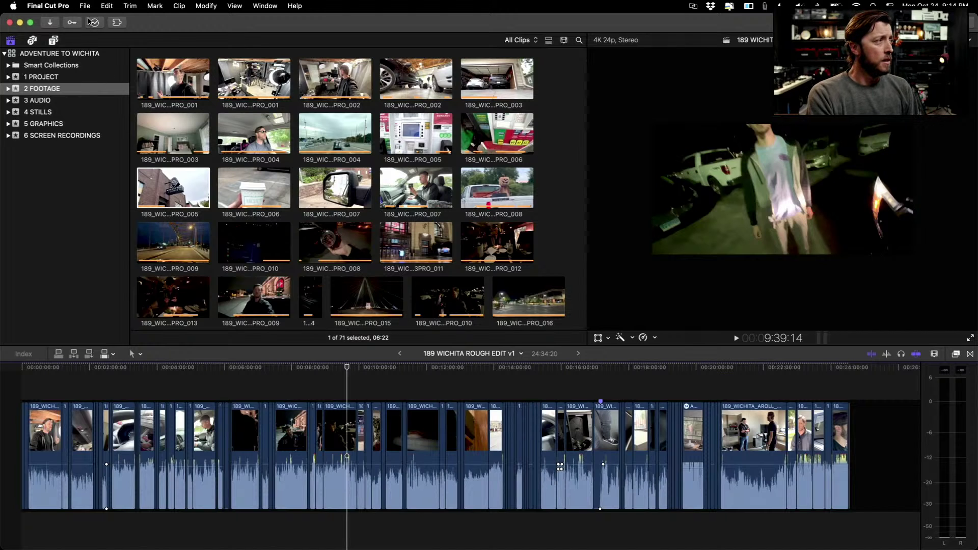
left_click(86, 6)
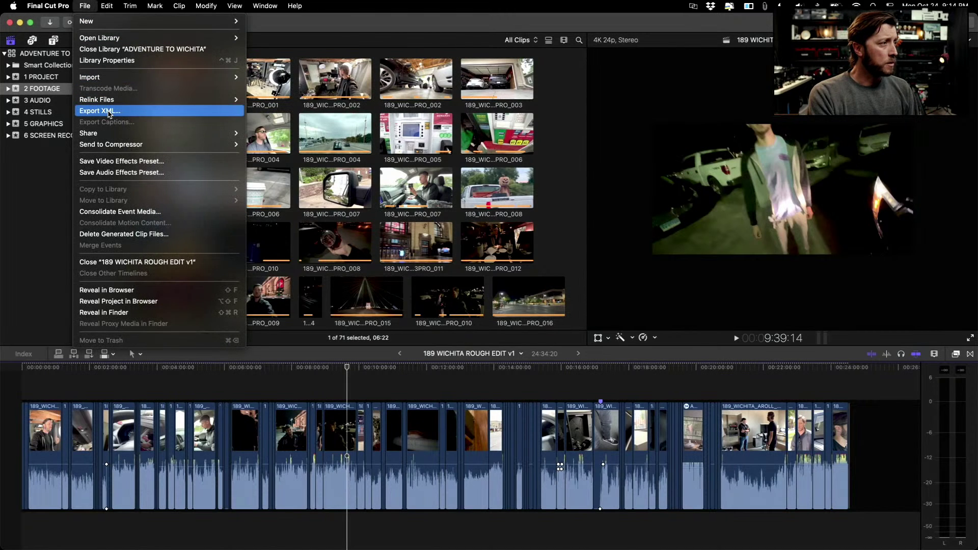
left_click(100, 111)
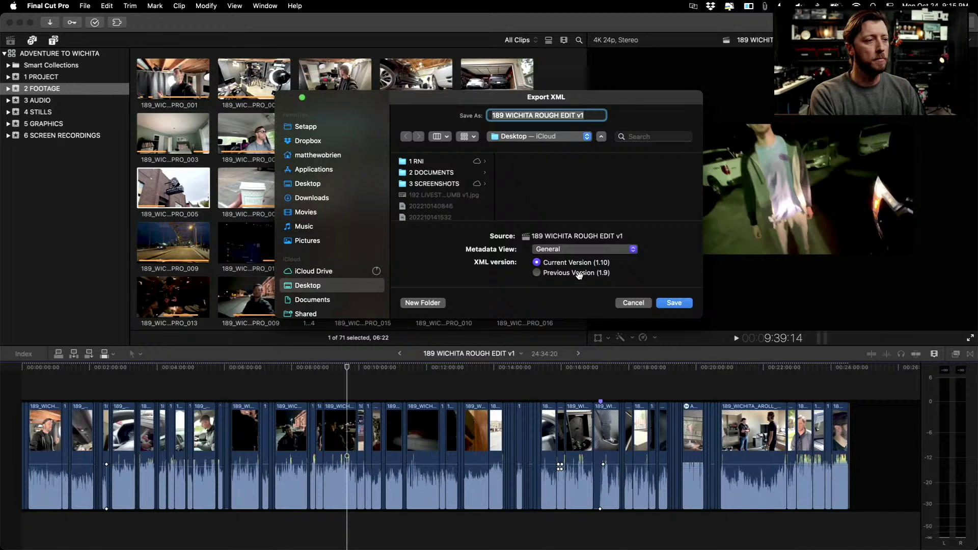
left_click(631, 303)
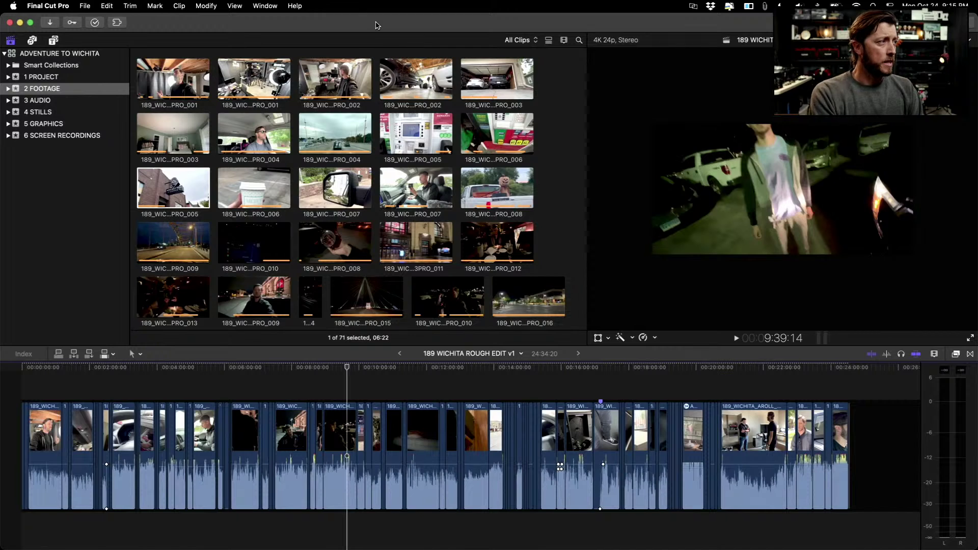